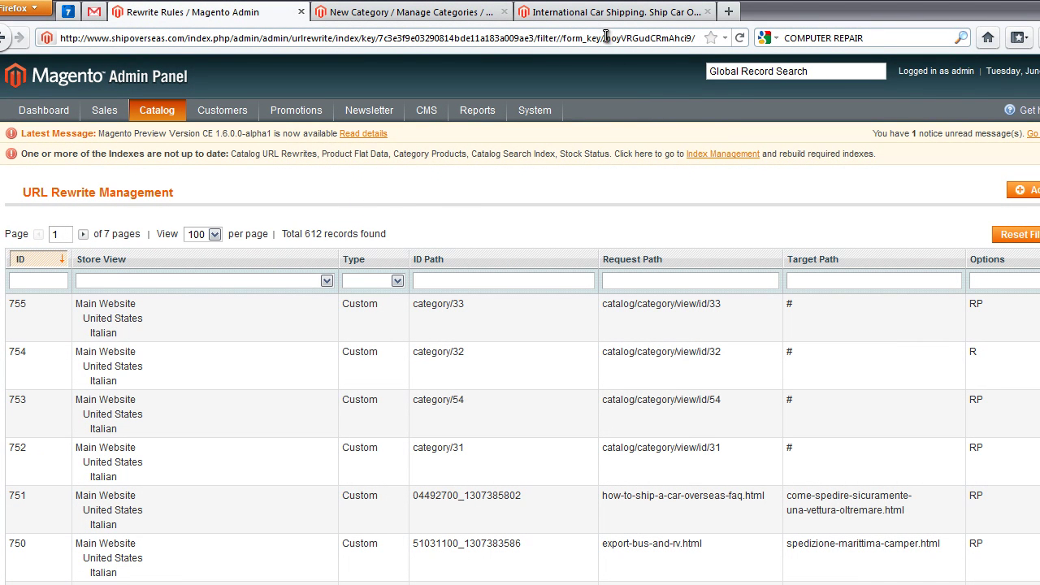
Step: Switch to the International Car Shipping storefront tab
click(594, 13)
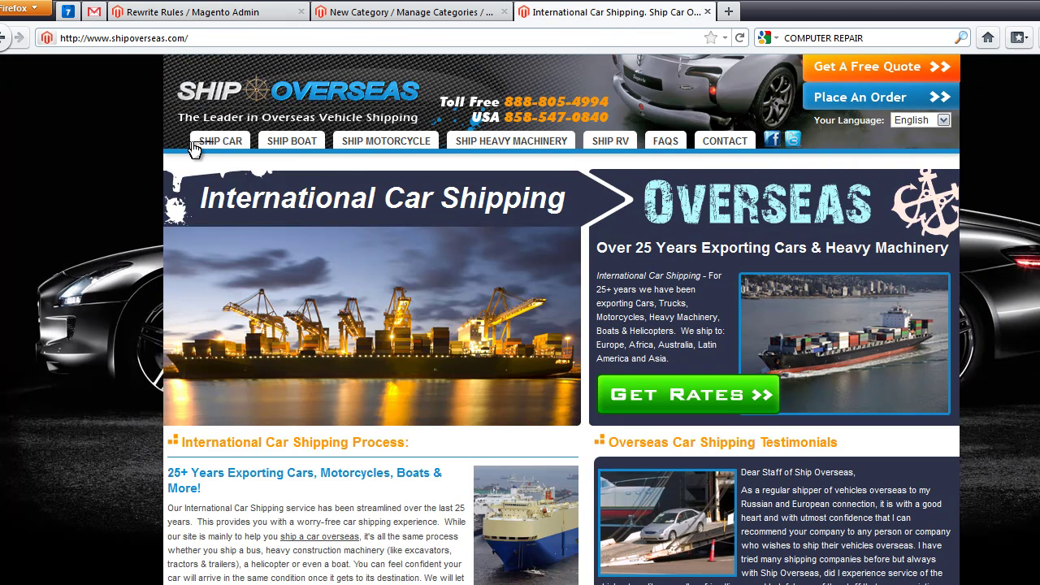
mouse_move(221, 141)
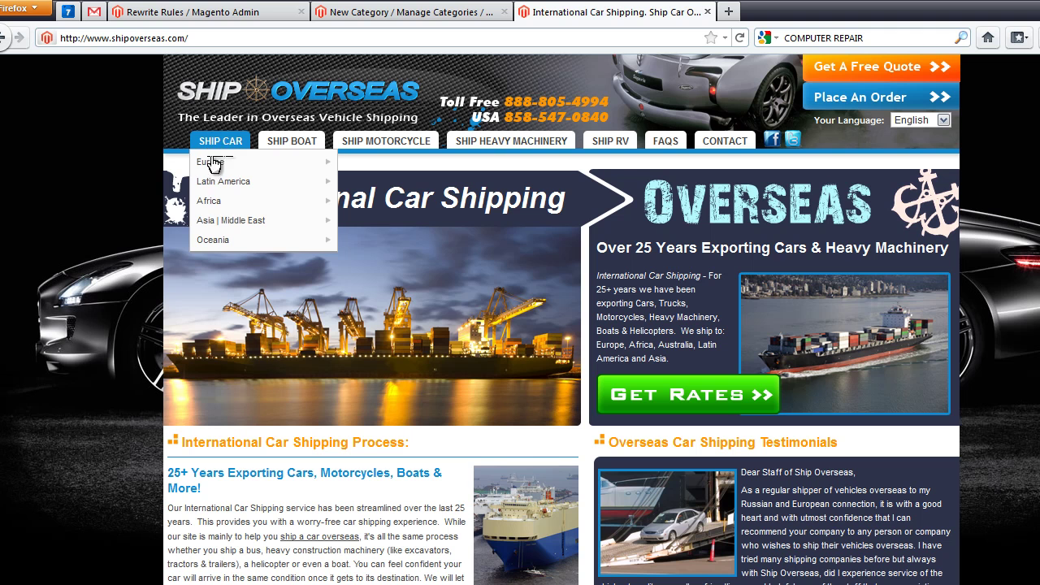
mouse_move(230, 220)
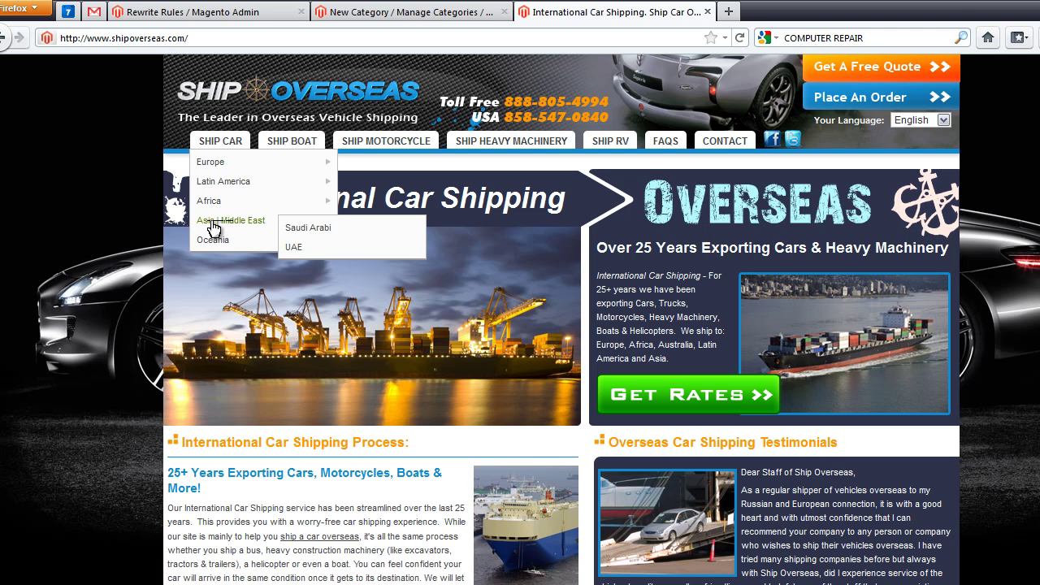
Step: Open Ship Car > Asia | Middle East, then choose Italian under Your Language
click(207, 224)
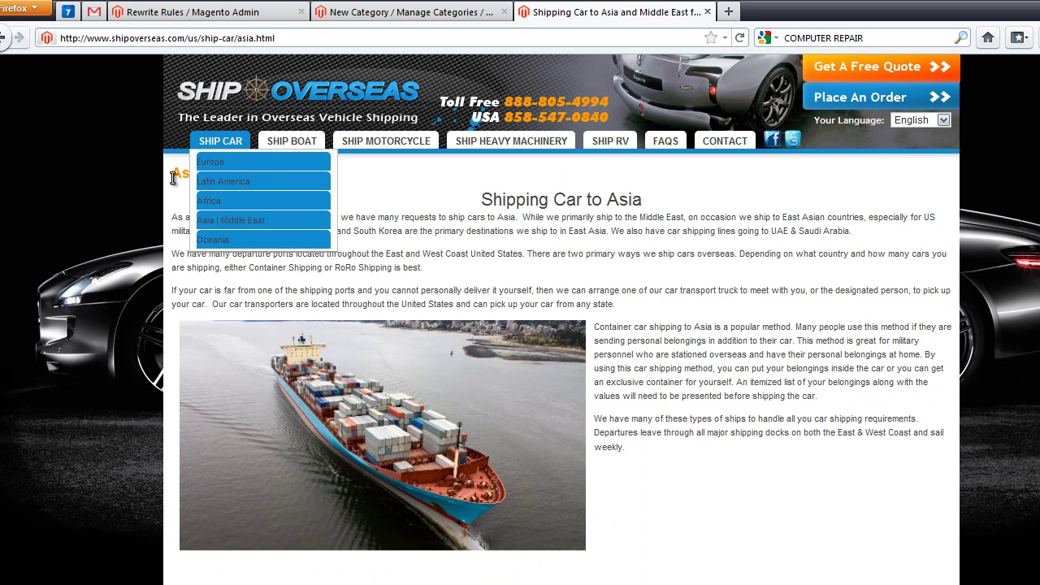
drag(171, 173, 323, 184)
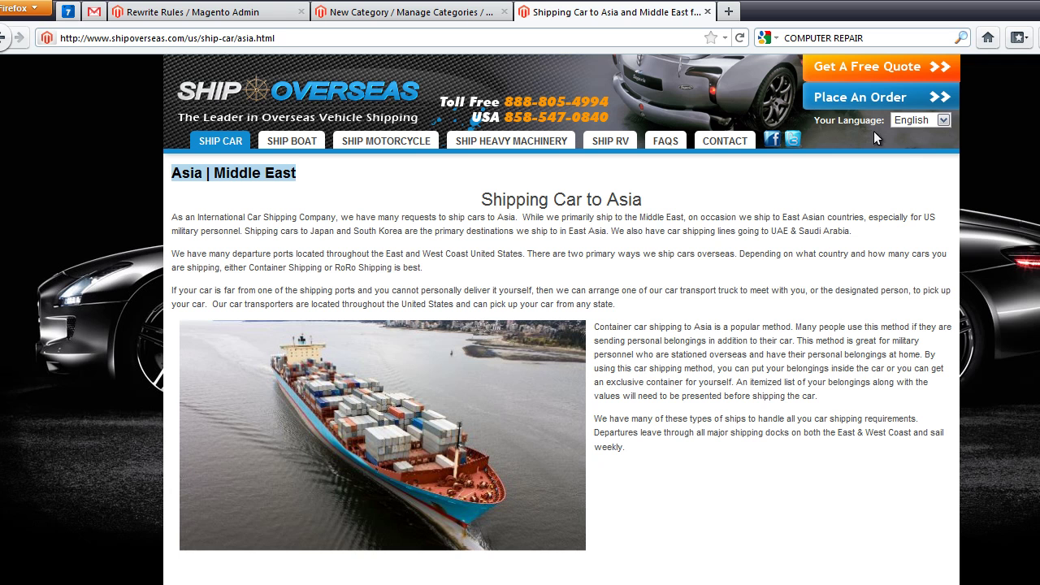
click(944, 119)
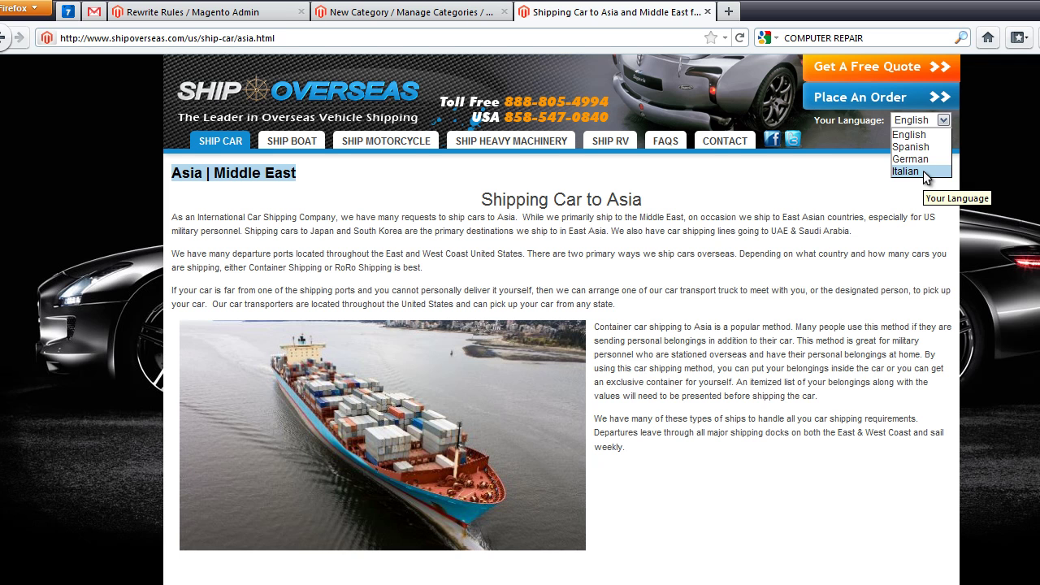
click(923, 171)
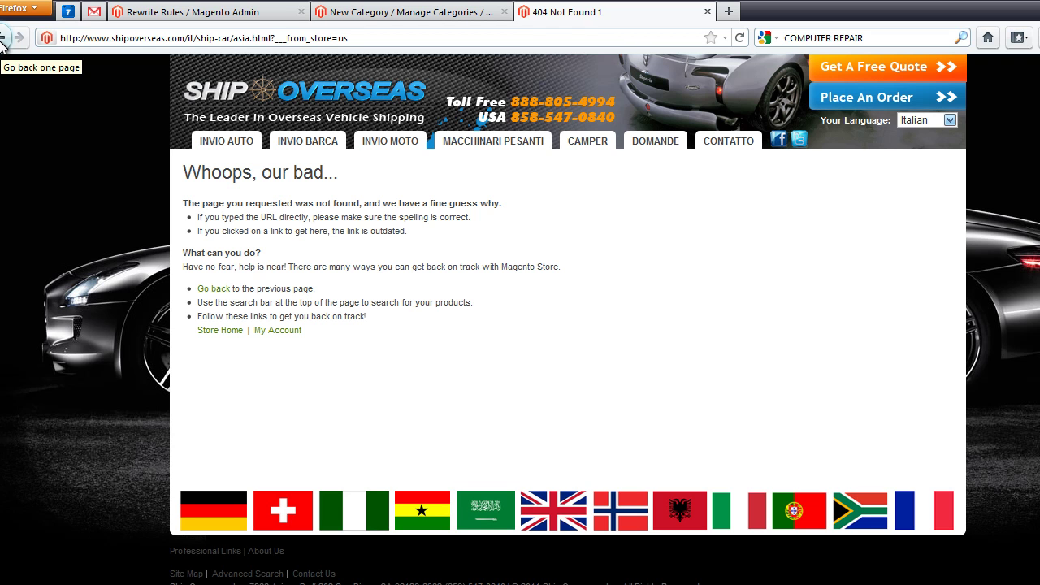
Step: Go back from the Italian 404 page, then strip the URL path to load shipoverseas.com
click(2, 42)
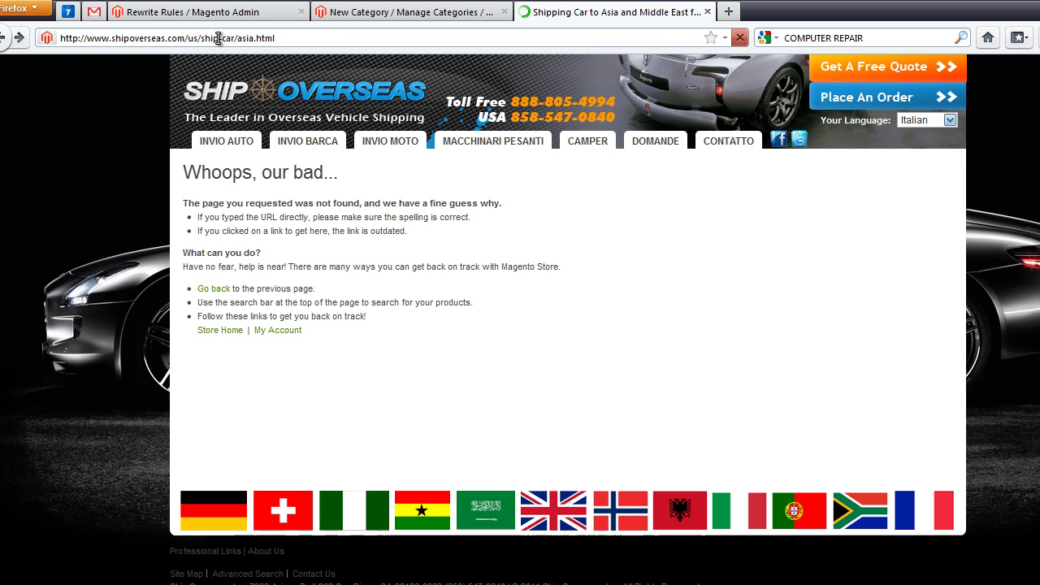
double_click(351, 39)
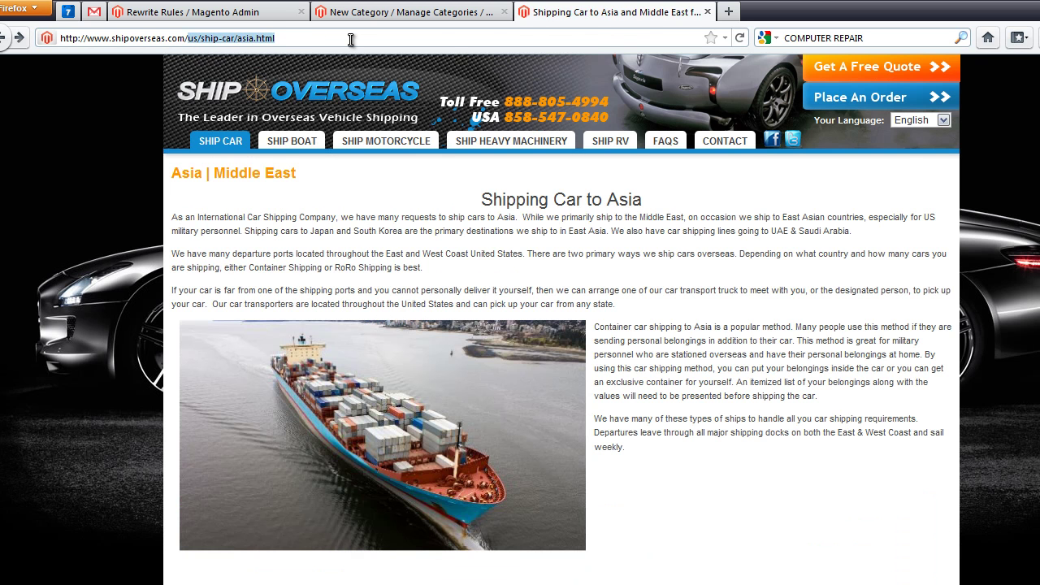
key(BackSpace)
key(Return)
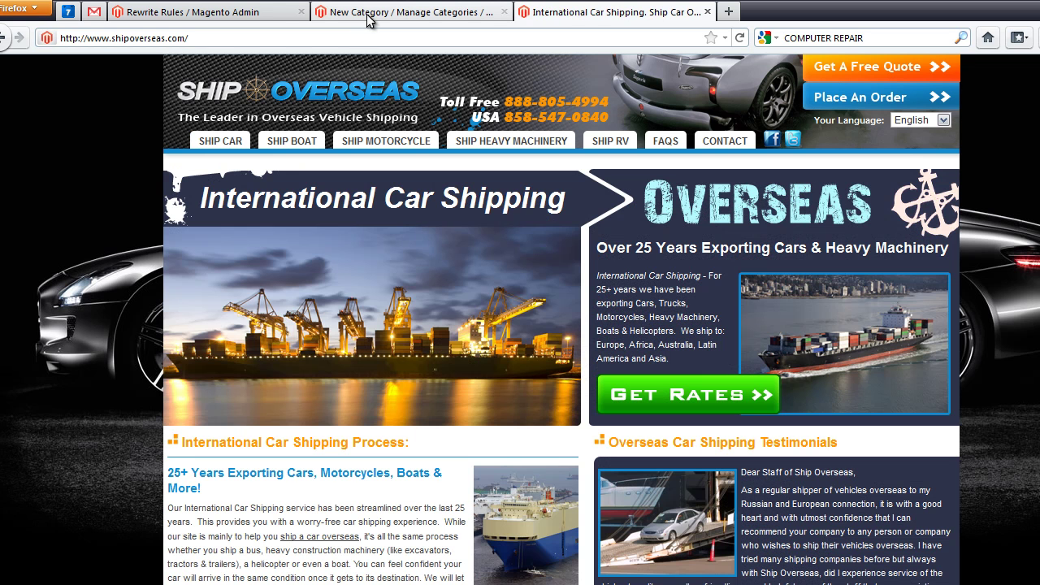
Step: In the category editor, confirm the Italian store view and the Asia | Middle East category ID 39
right_click(367, 20)
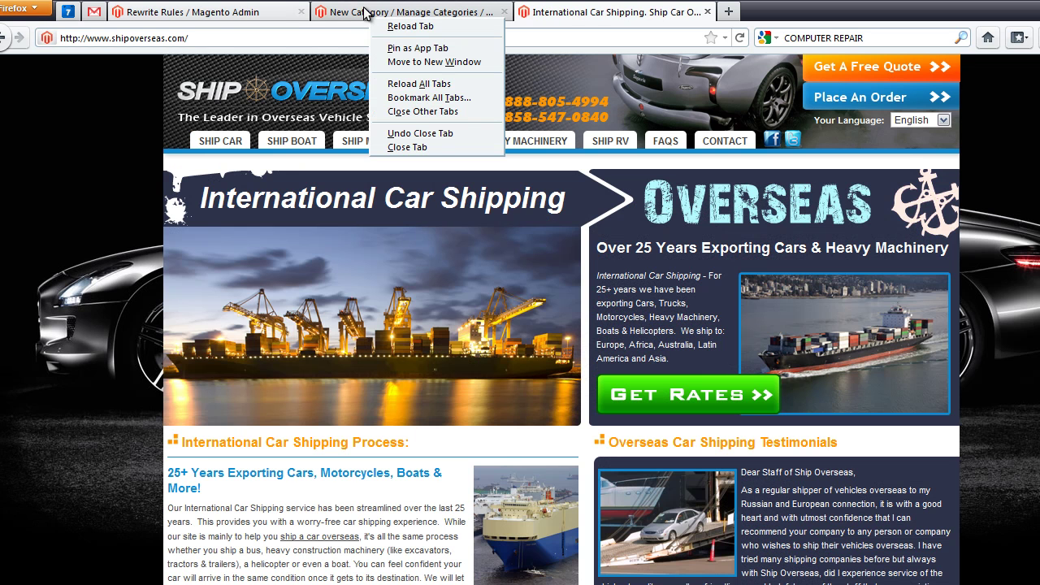
key(Escape)
click(363, 13)
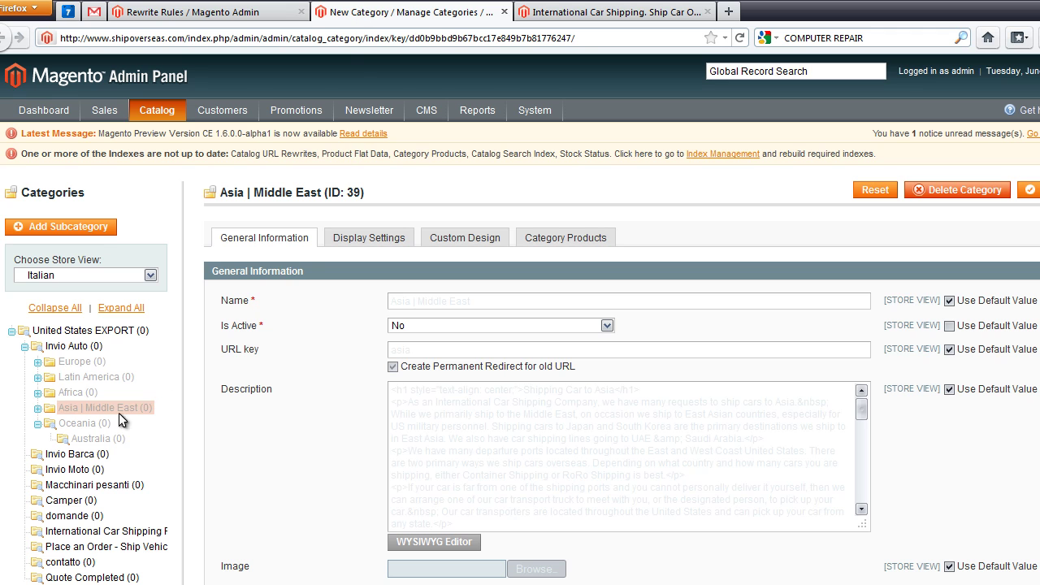
click(151, 275)
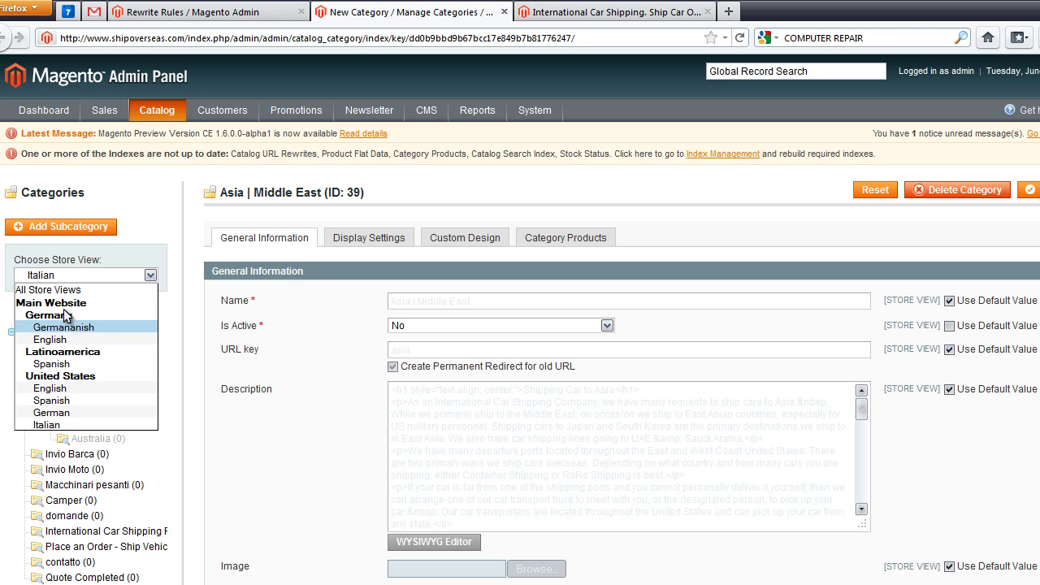
click(68, 424)
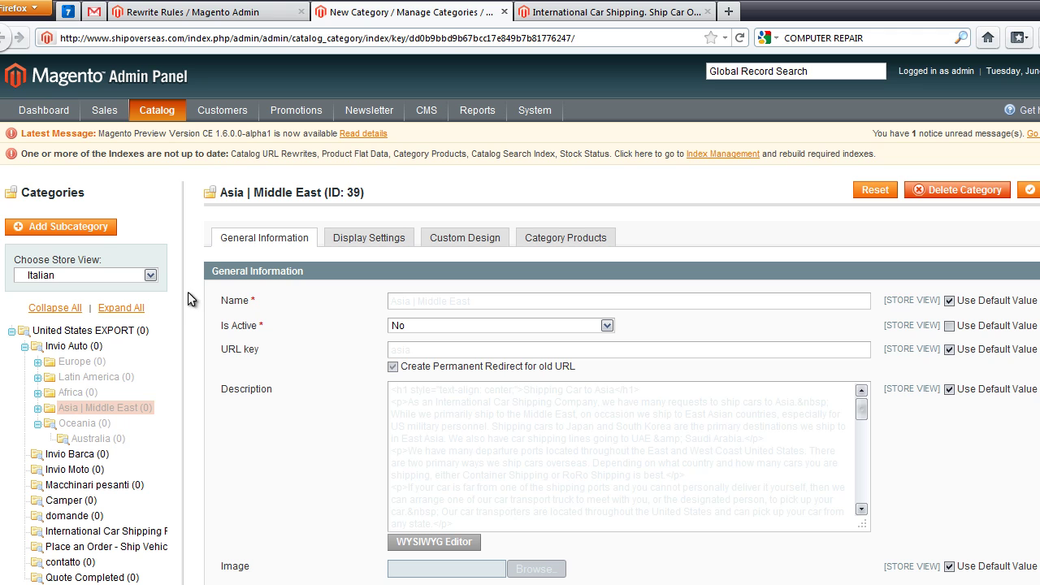
click(86, 409)
drag(222, 192, 358, 193)
click(362, 195)
double_click(350, 193)
click(361, 194)
Step: Filter URL rewrites to the Italian store view with ID Path category/39
click(252, 17)
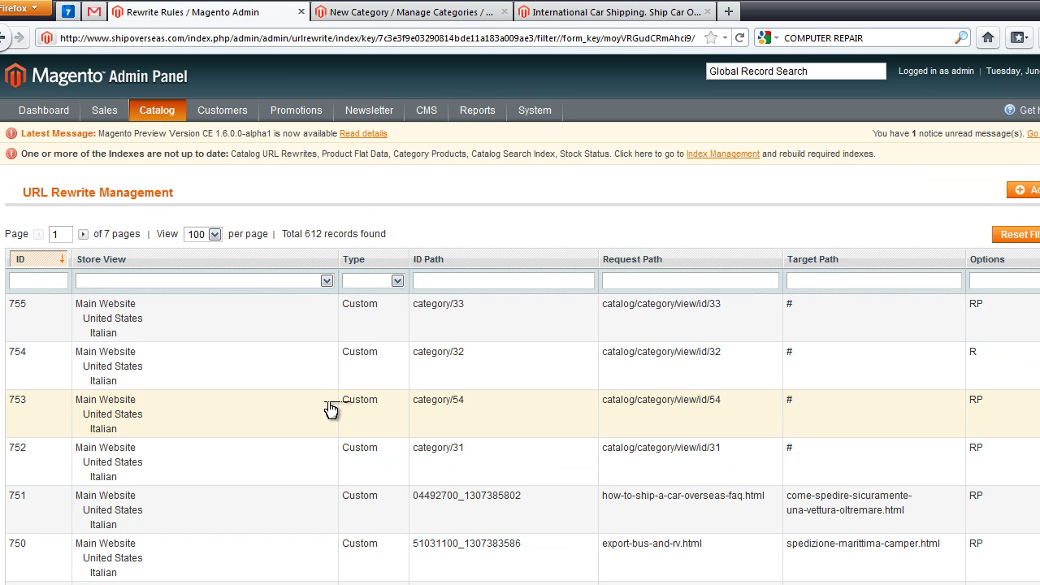
click(325, 281)
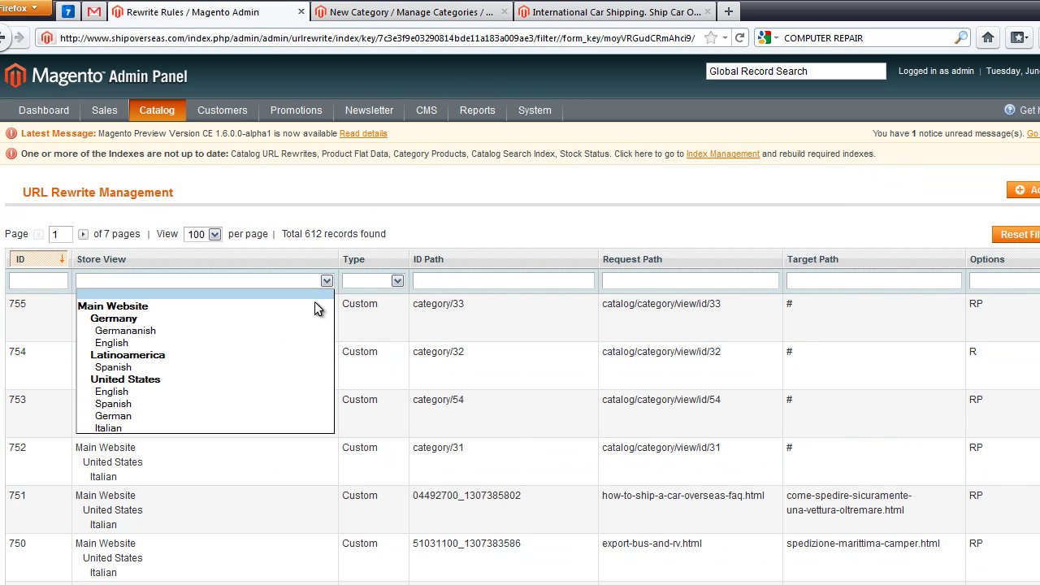
click(231, 427)
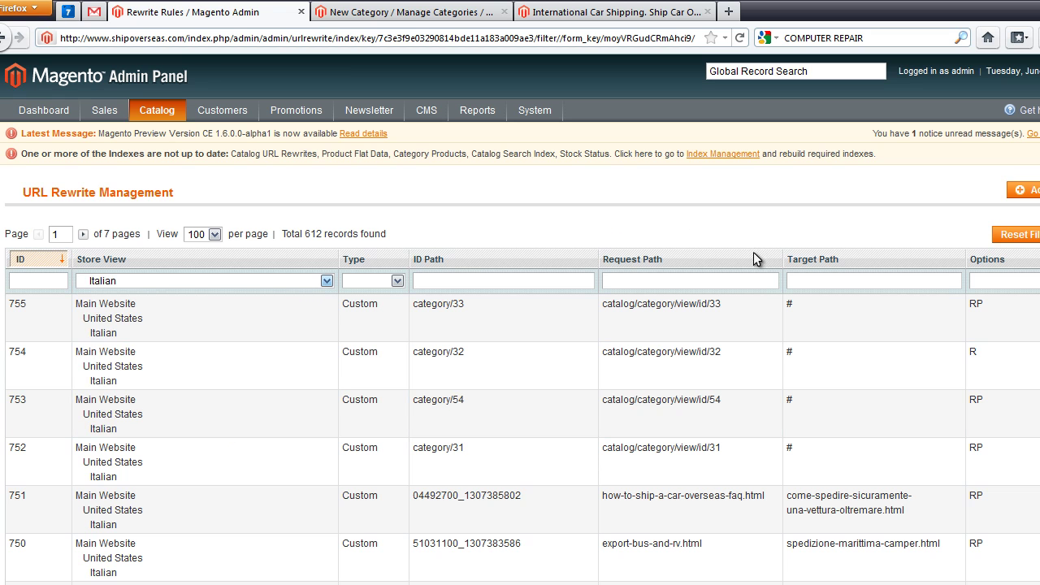
click(1016, 234)
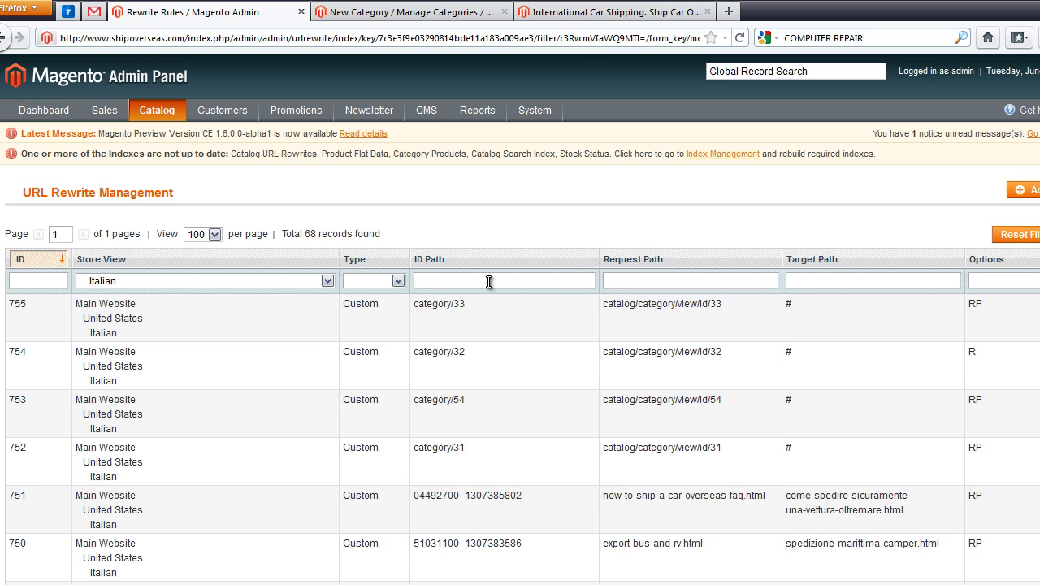
text(c)
text(ategory/)
click(390, 12)
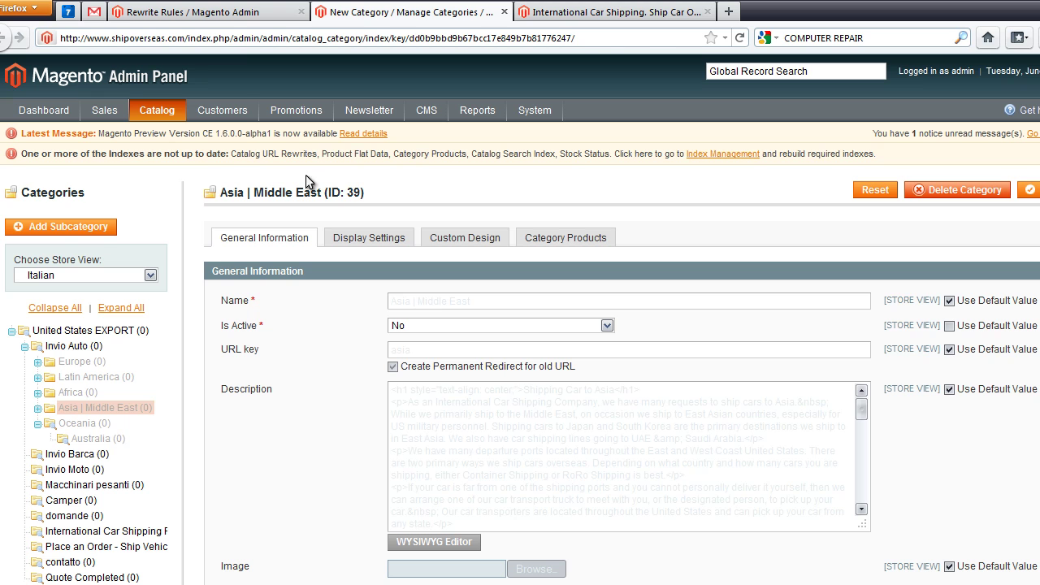
click(238, 14)
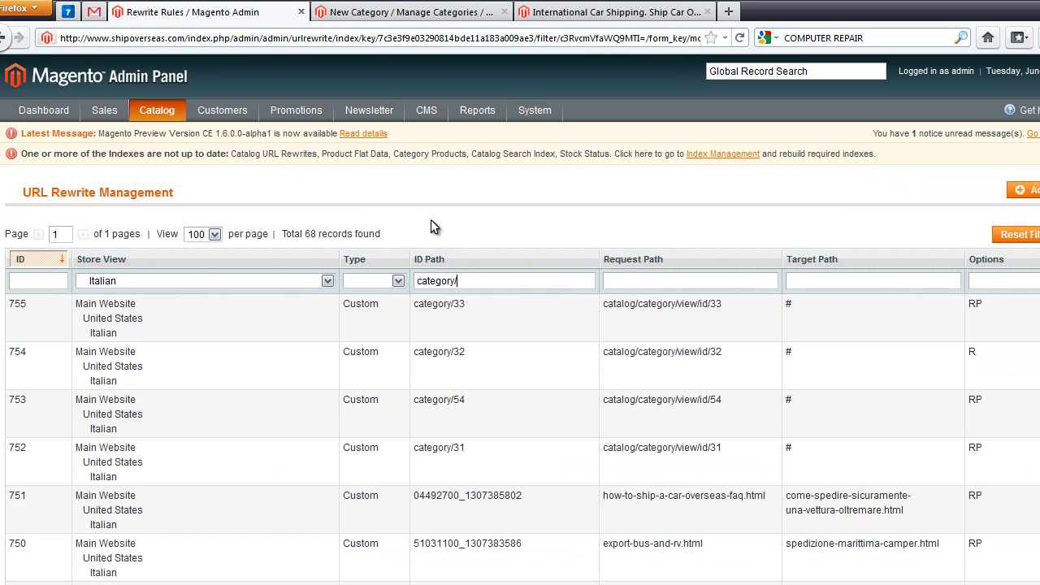
text(39)
key(Return)
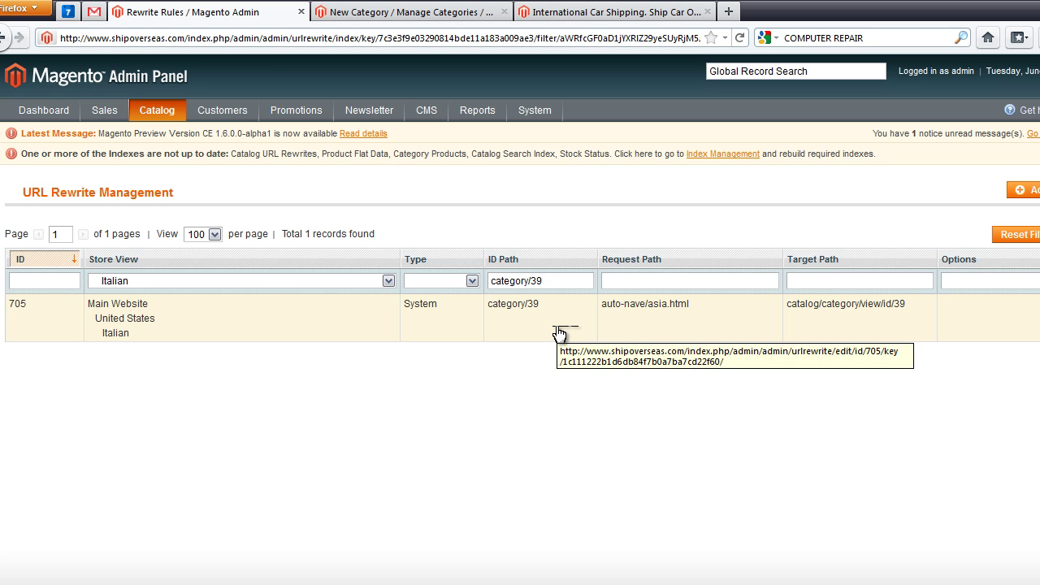
Step: Delete the auto-nave/asia.html rewrite for category/39, confirming on the second attempt
click(696, 318)
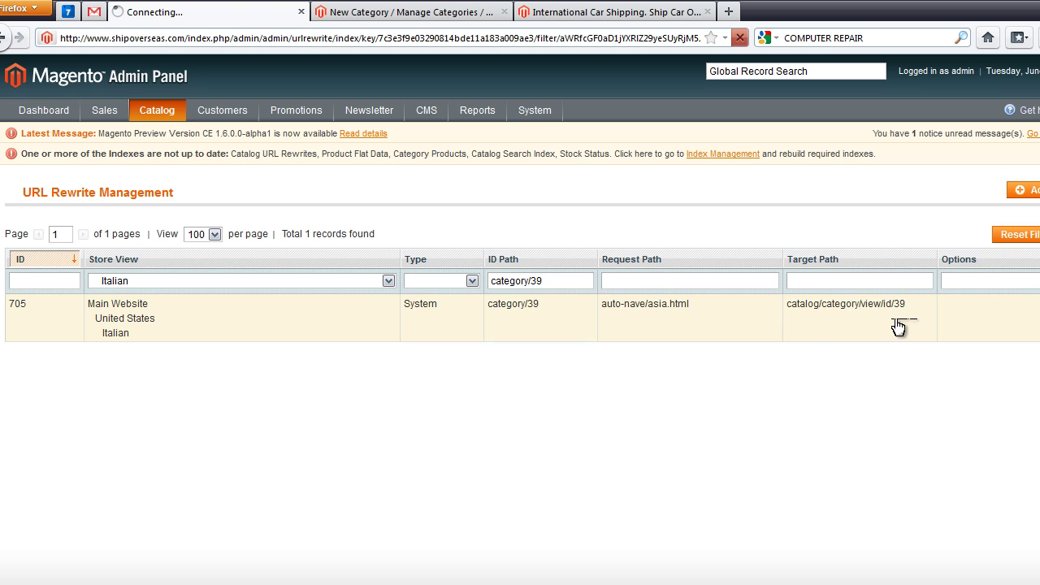
drag(898, 323, 786, 312)
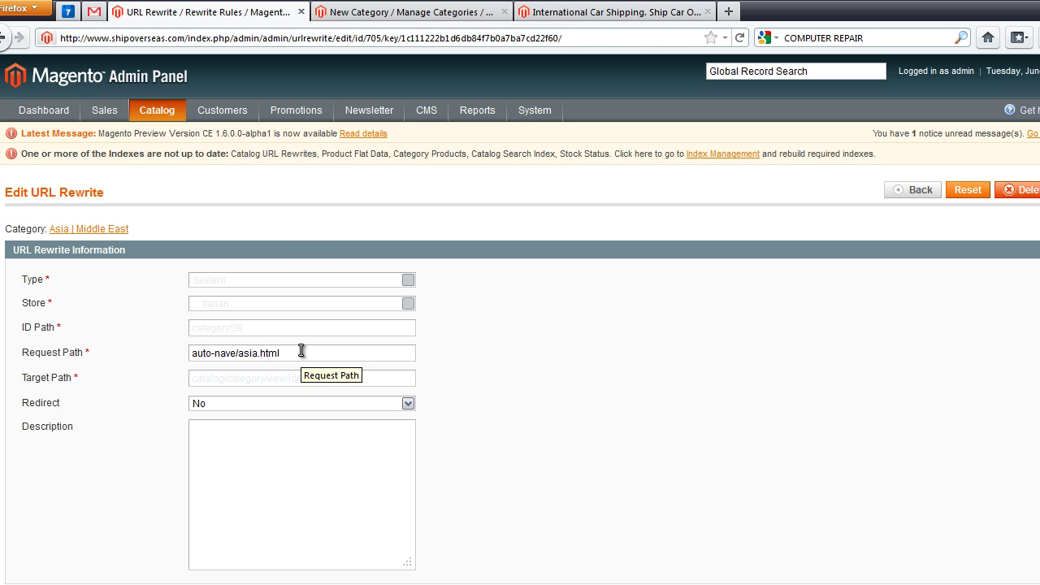
click(1017, 190)
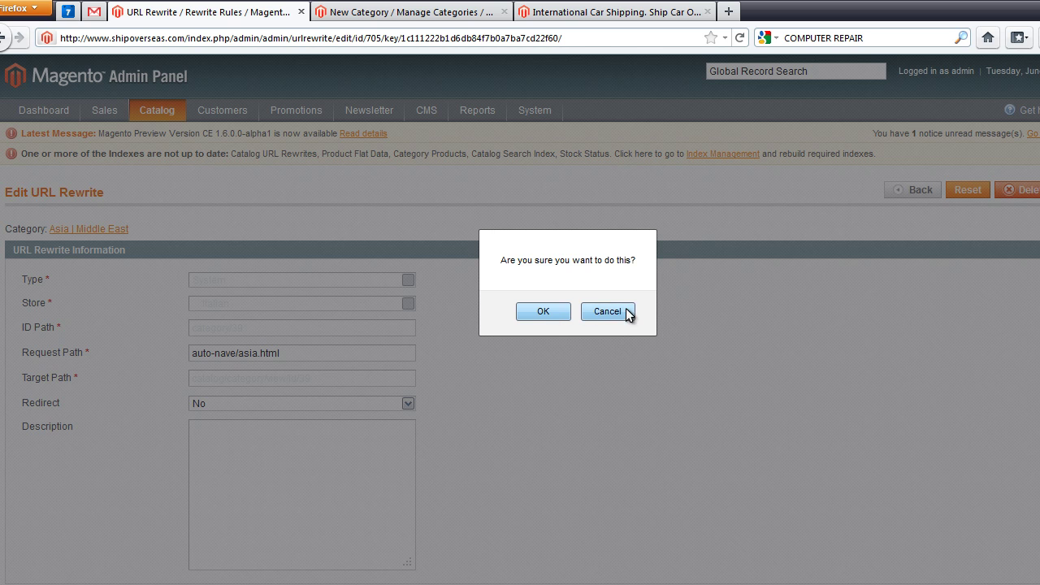
click(589, 314)
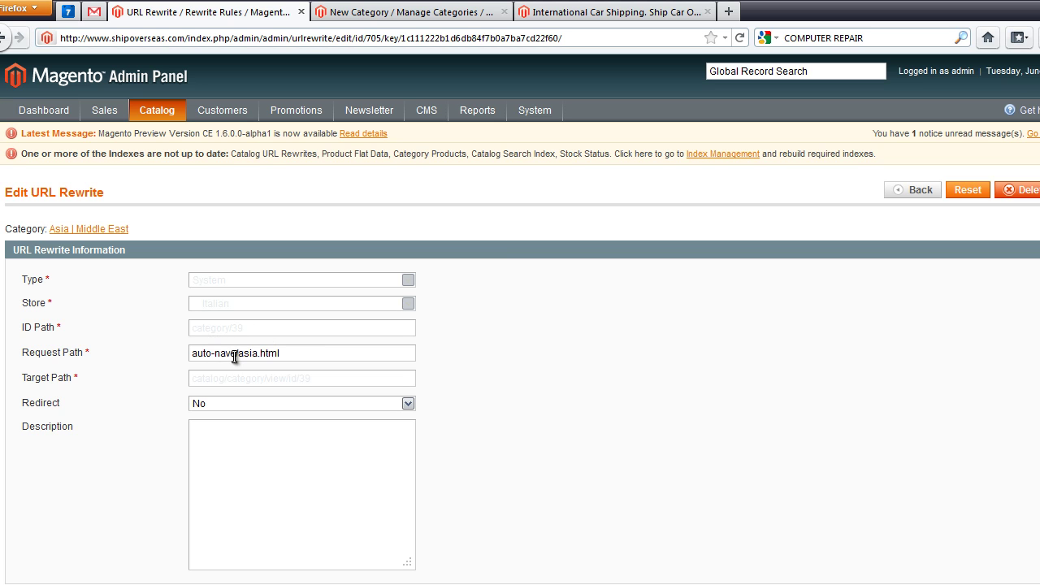
click(1029, 192)
click(548, 308)
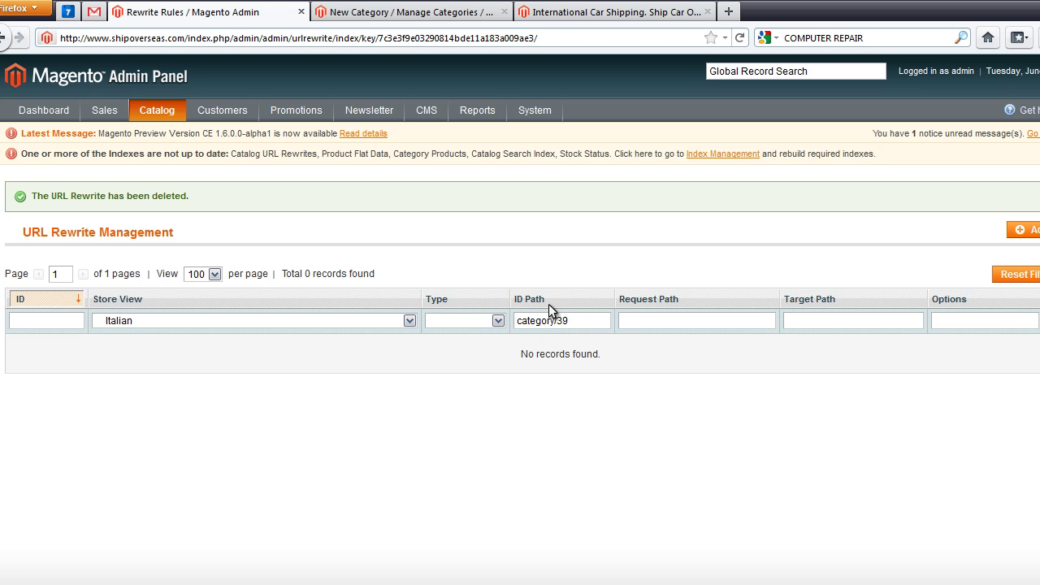
Step: Add a new Custom URL rewrite for the Italian store view
click(1023, 231)
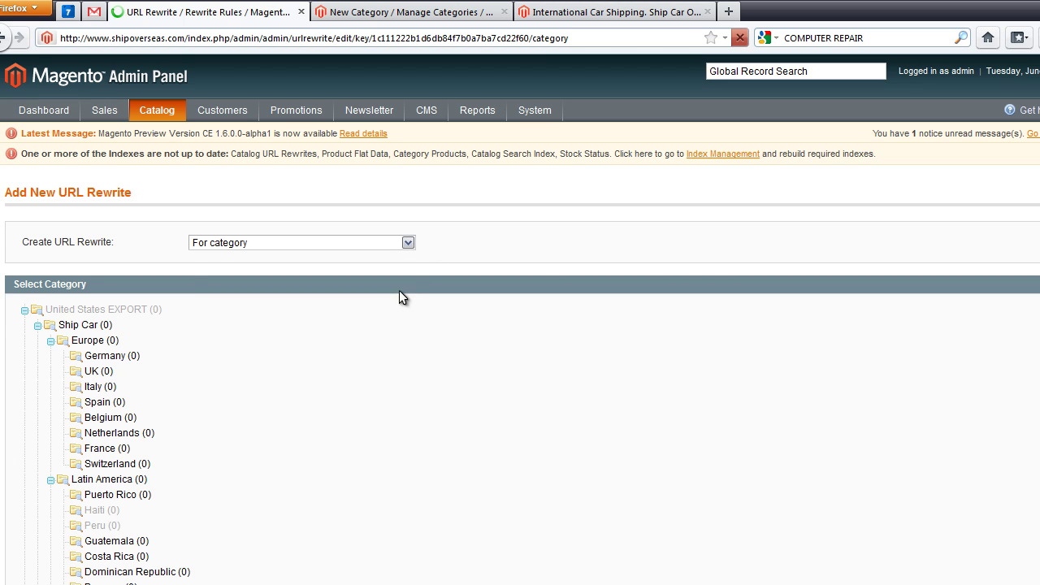
click(406, 242)
click(255, 281)
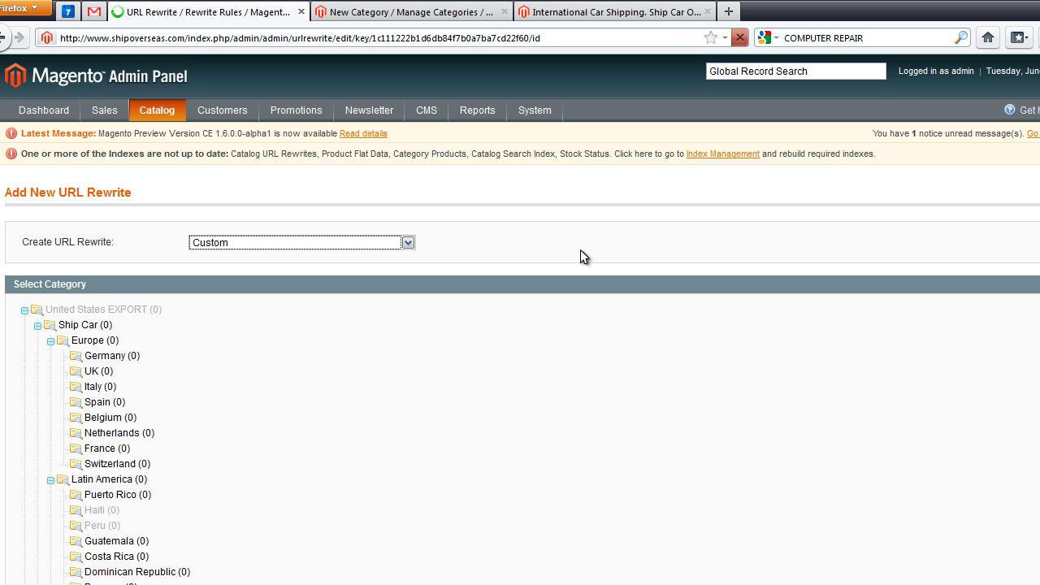
click(407, 337)
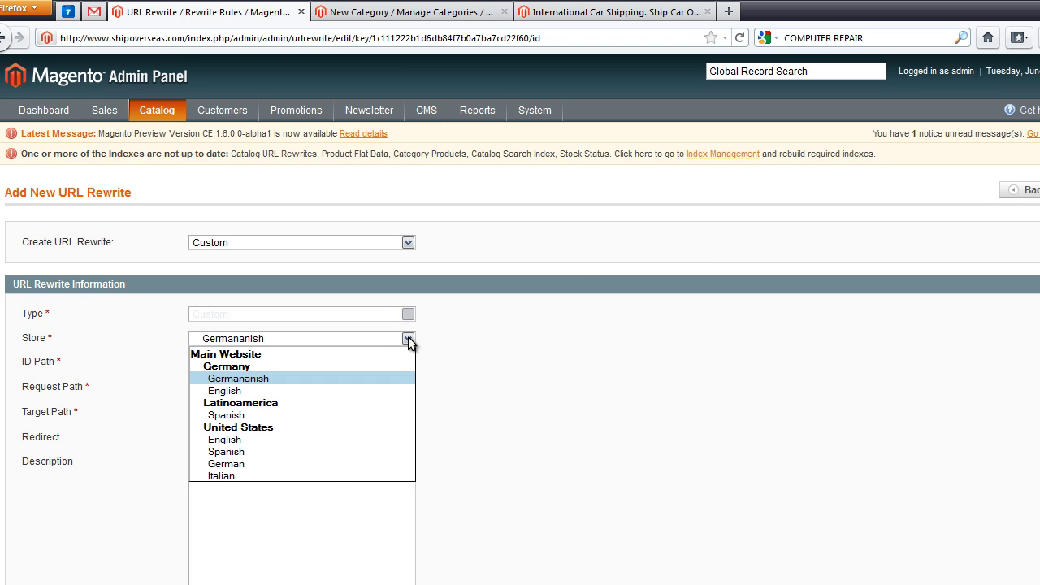
click(237, 476)
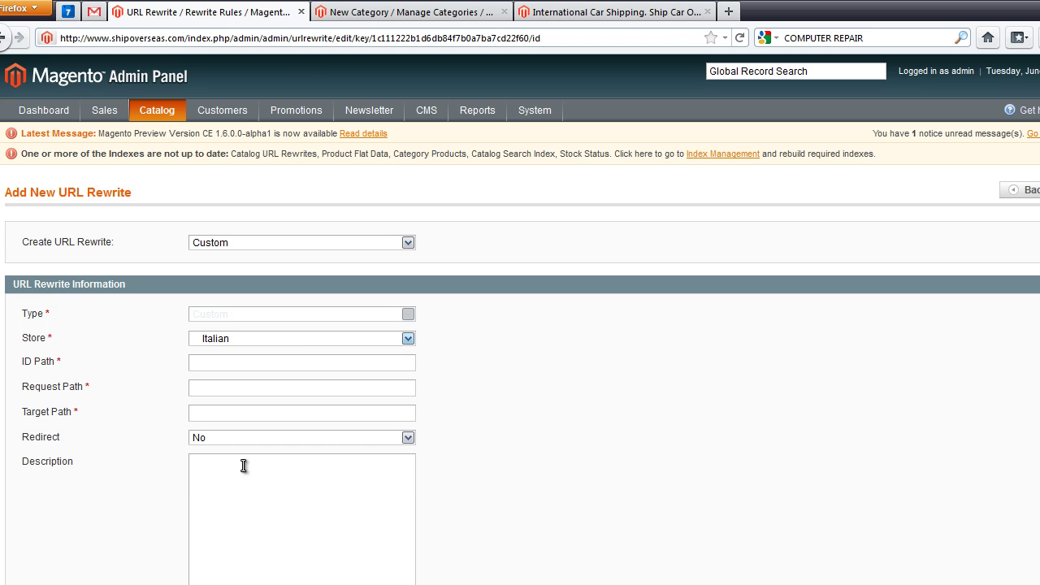
Step: Enter category/39 as the ID Path, double-checking the category's ID
click(278, 369)
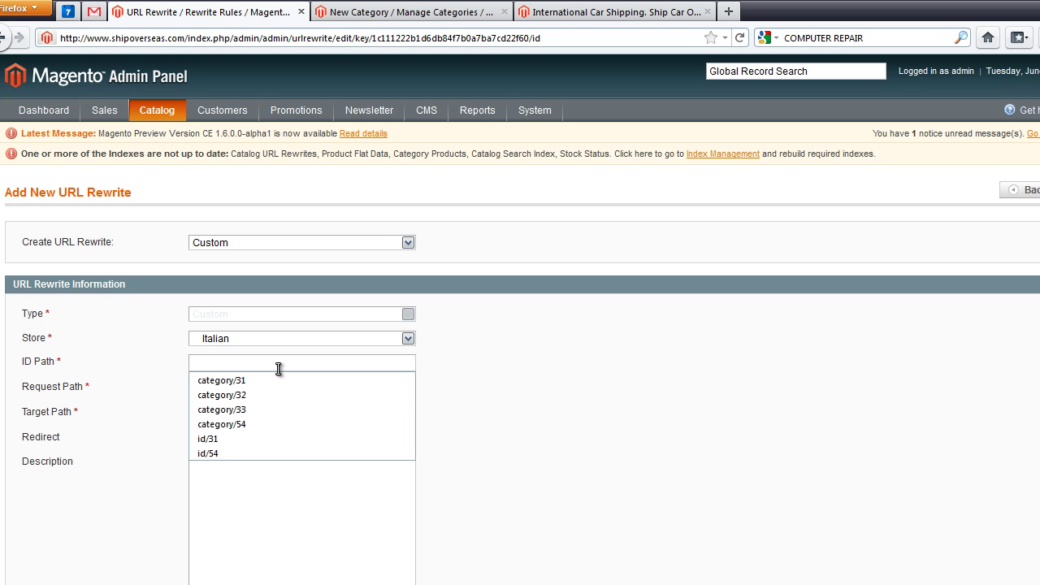
text(ca)
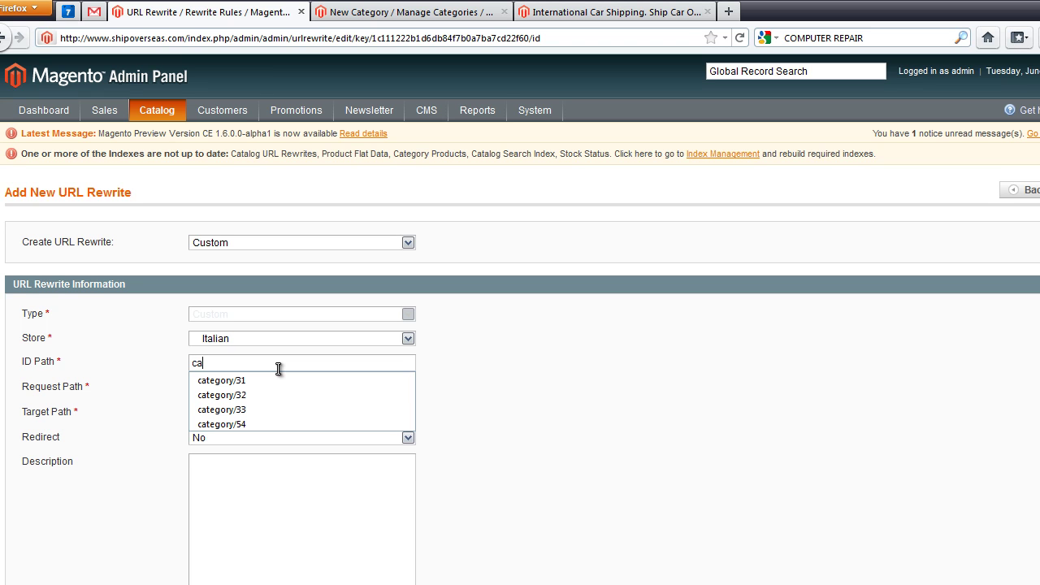
text(tr)
key(BackSpace)
key(Down)
key(Return)
key(BackSpace)
text(9)
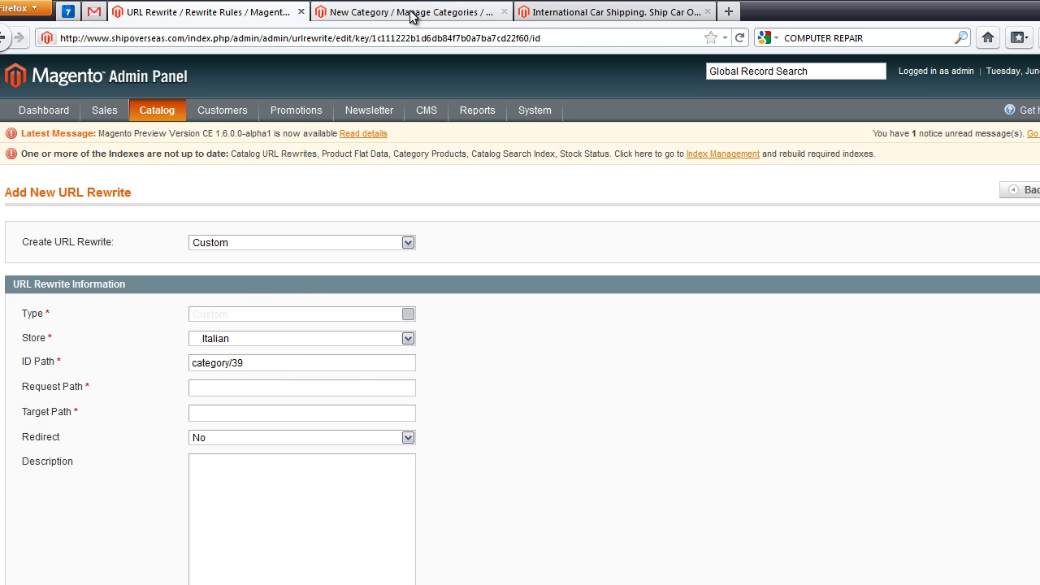
click(406, 13)
click(244, 12)
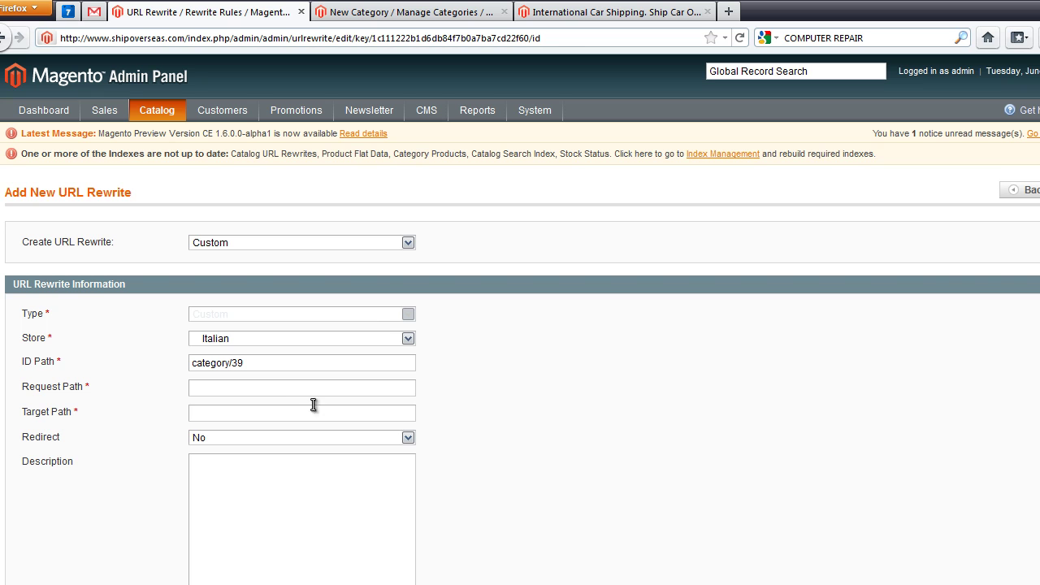
Step: Set request path catalog/category/view/id/39 and target path #
double_click(291, 387)
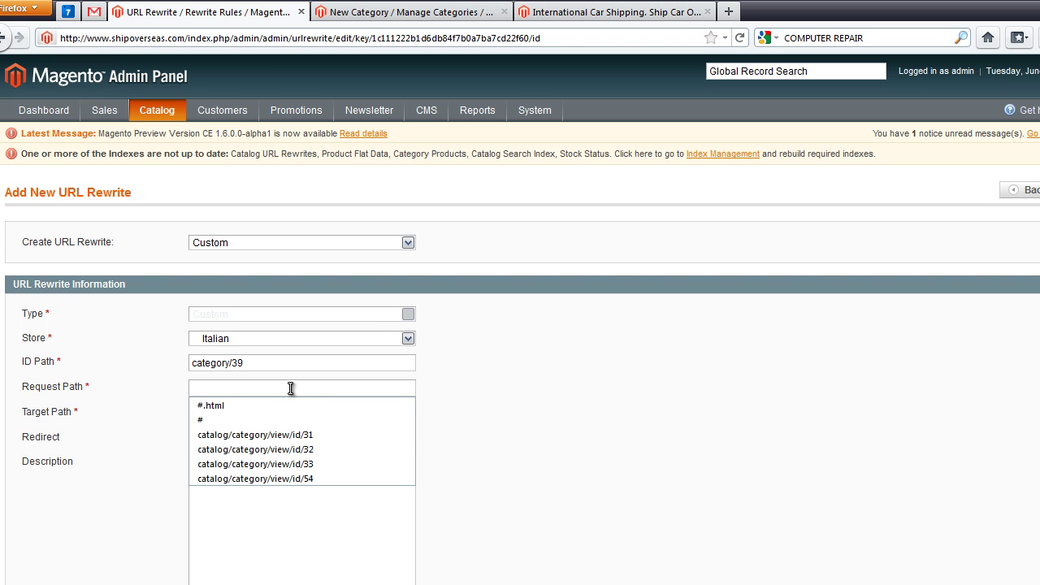
click(311, 434)
key(shift+Left)
key(Down)
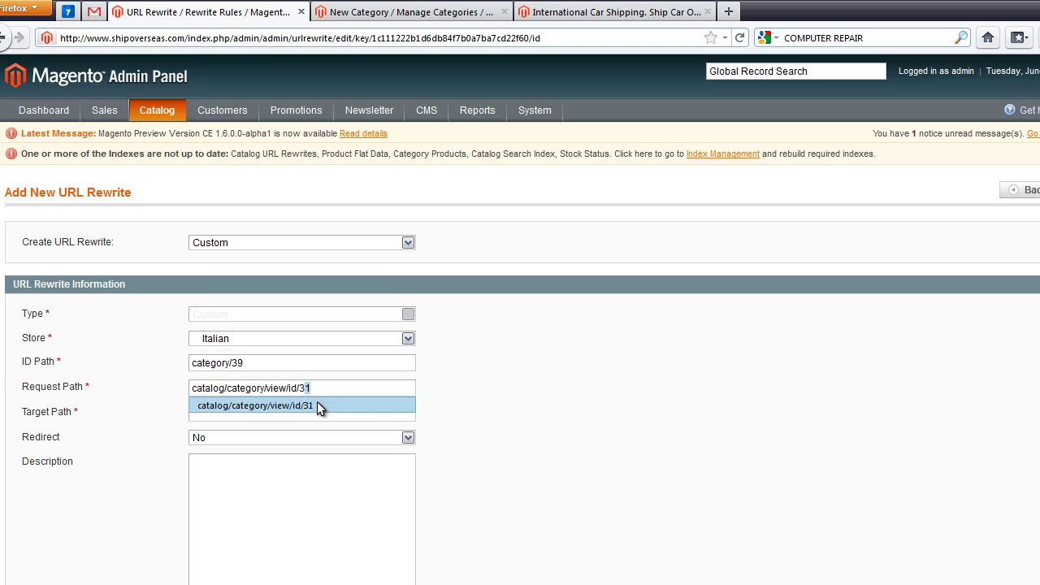
text(9)
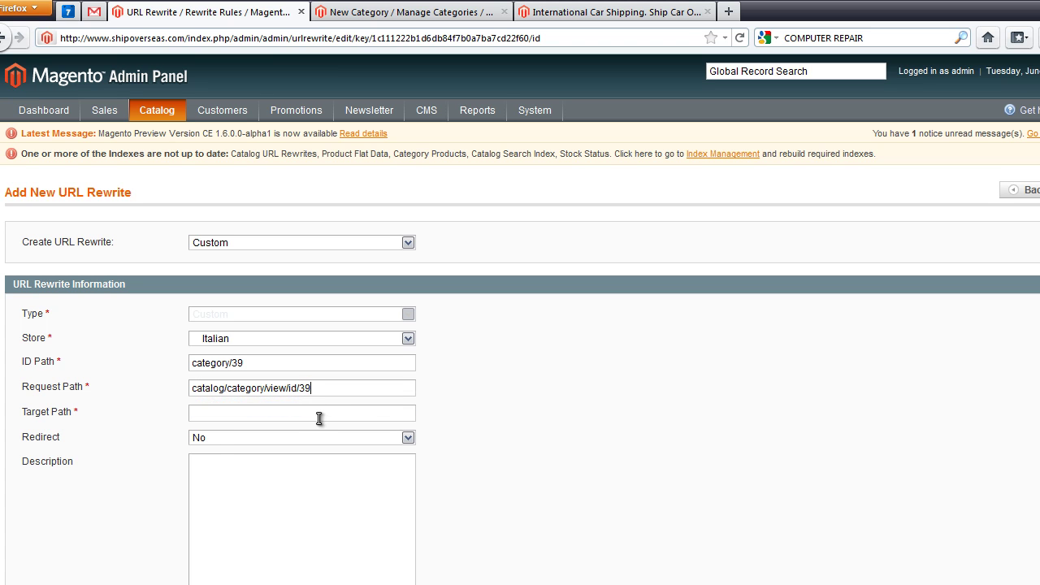
double_click(319, 417)
key(Down)
key(Return)
Step: Choose Permanent (301) as the redirect type and save the rewrite
click(75, 390)
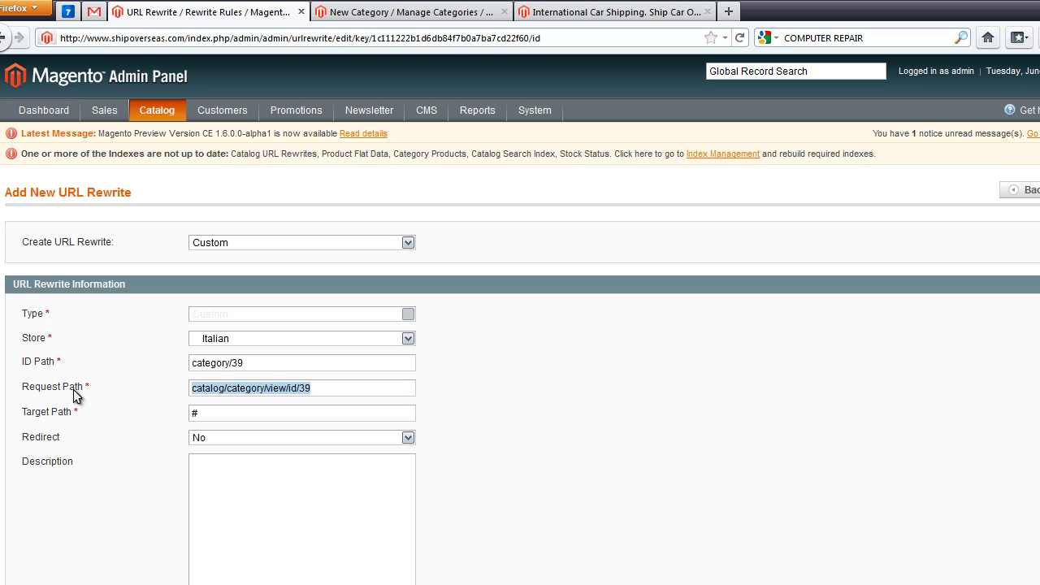
click(24, 413)
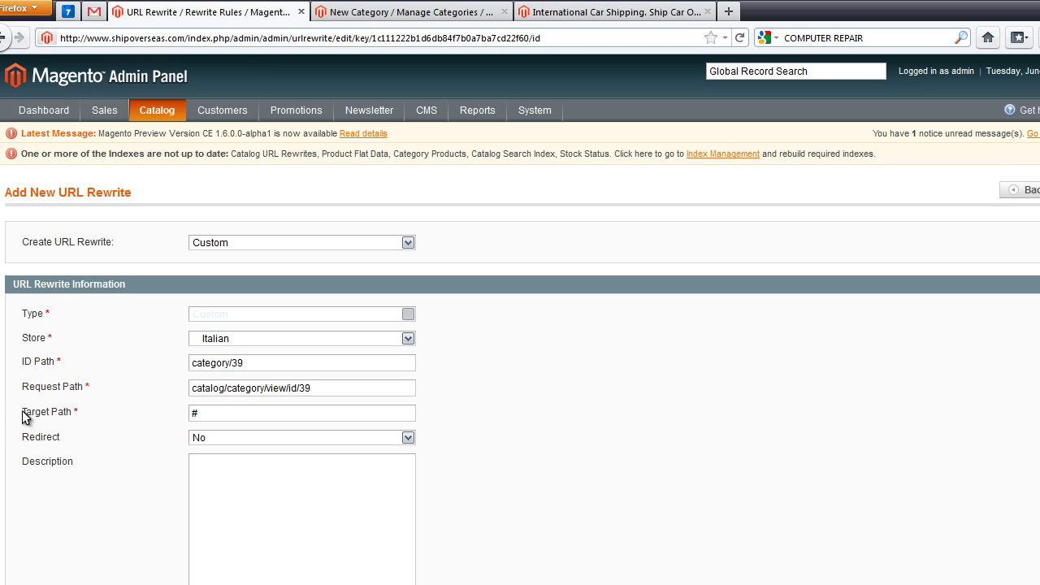
triple_click(75, 412)
drag(74, 410, 89, 415)
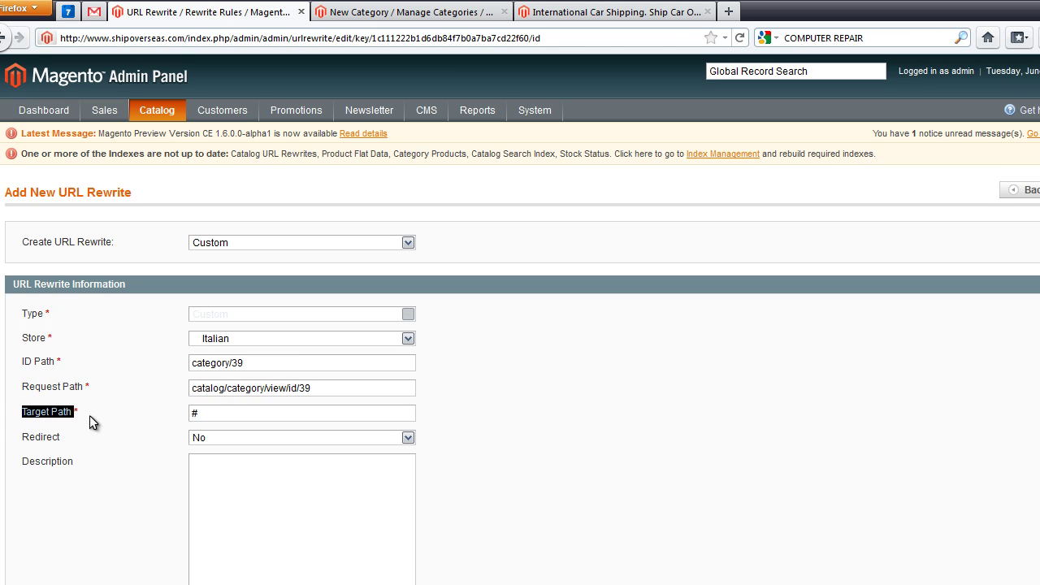
click(310, 436)
click(308, 477)
click(201, 418)
click(579, 410)
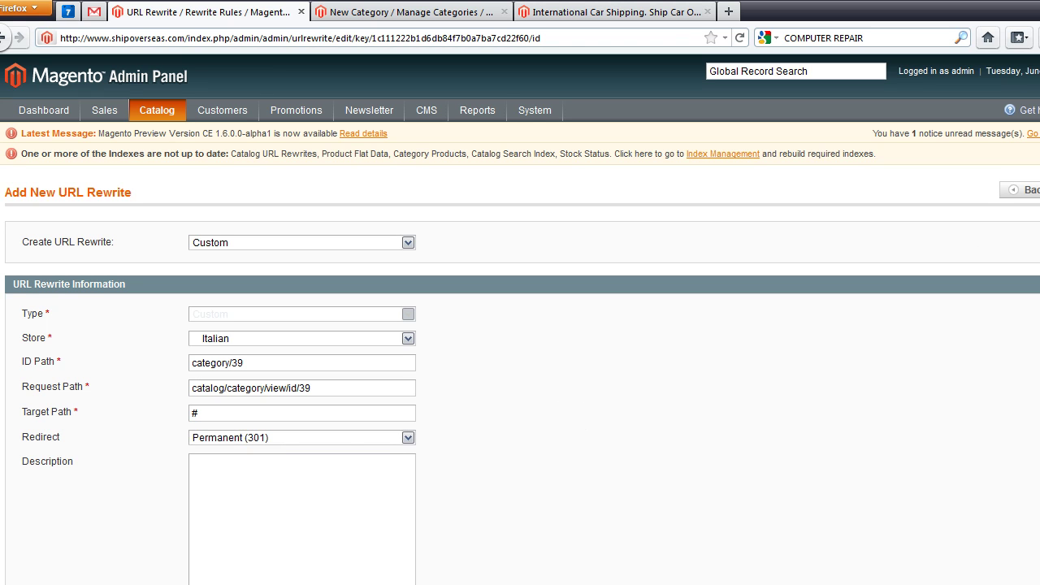
key(Return)
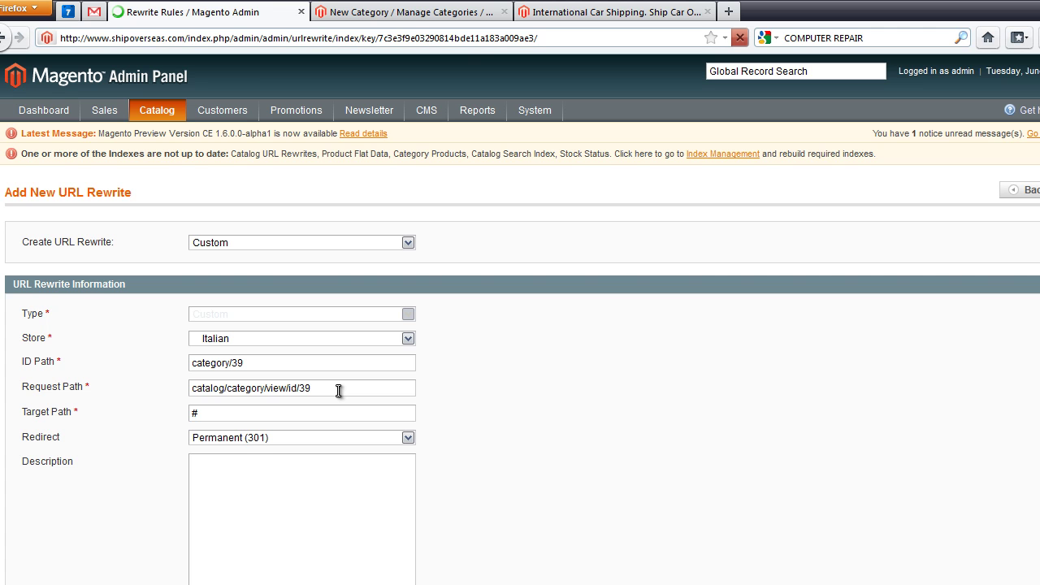
Step: Reopen Asia | Middle East on the storefront and switch to Italian, landing on the Italian home page
click(566, 15)
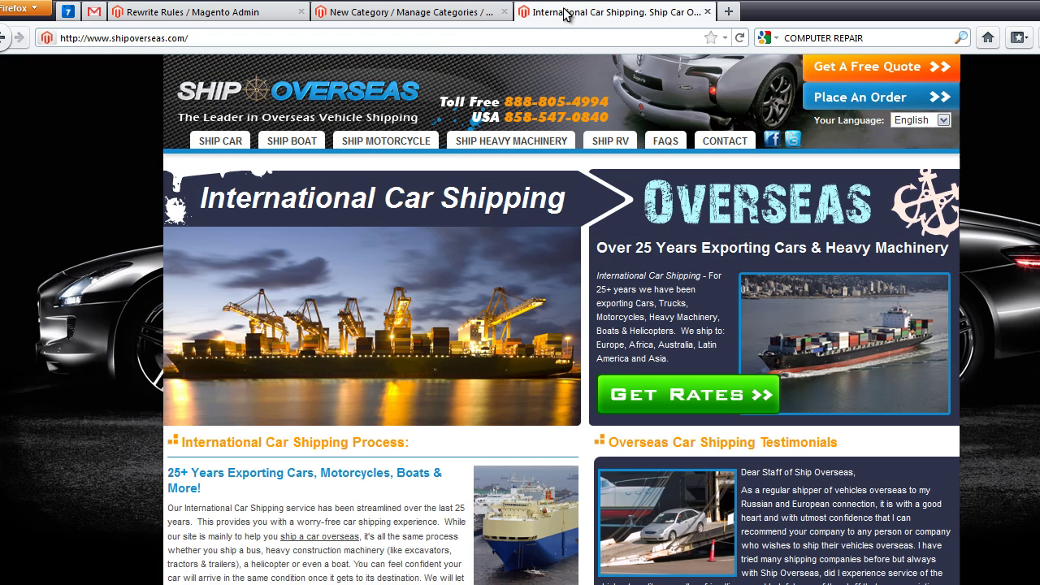
click(131, 36)
mouse_move(220, 141)
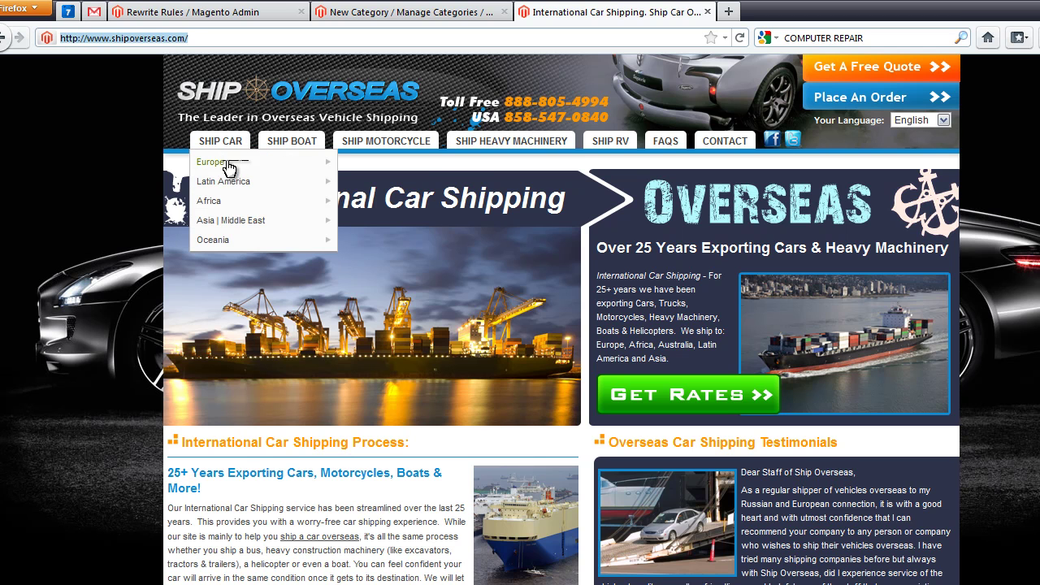
mouse_move(231, 220)
click(216, 222)
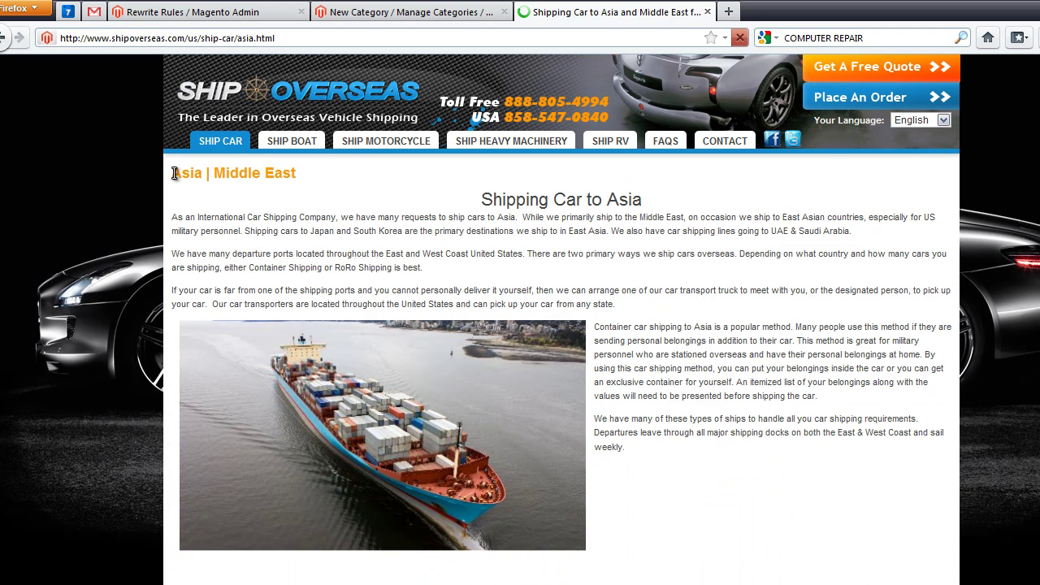
drag(173, 173, 305, 173)
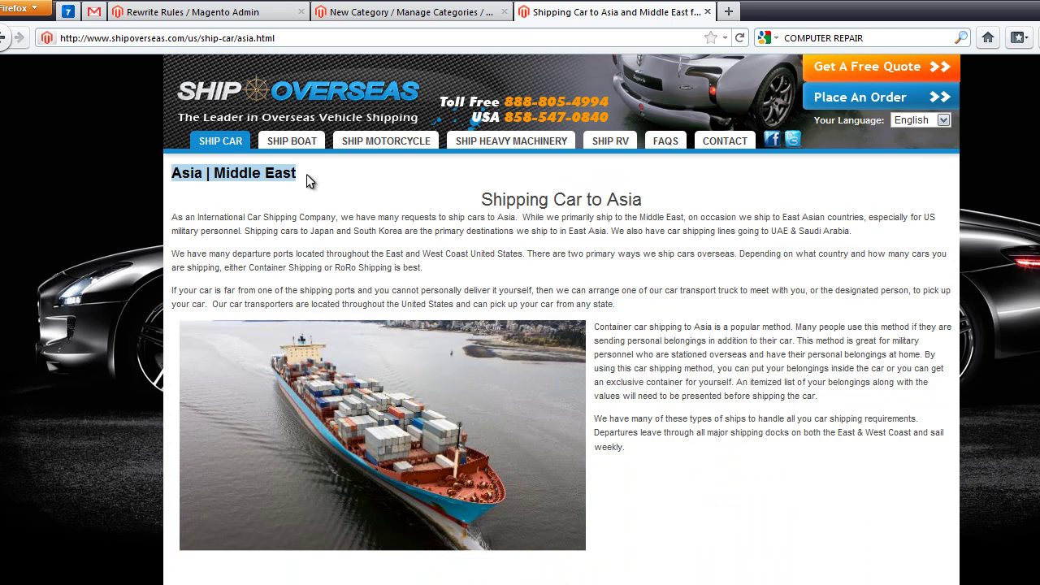
click(943, 121)
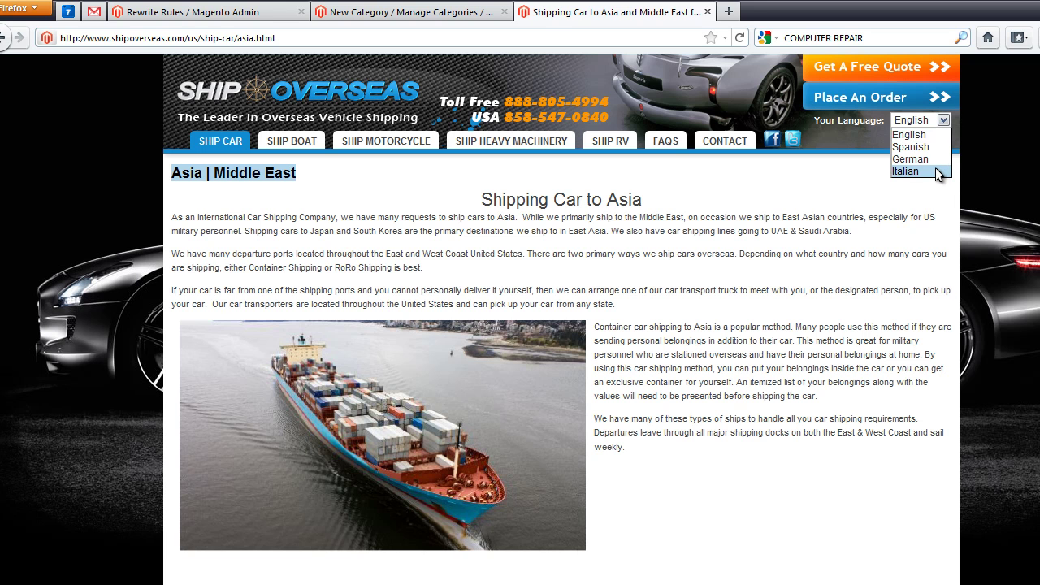
click(935, 172)
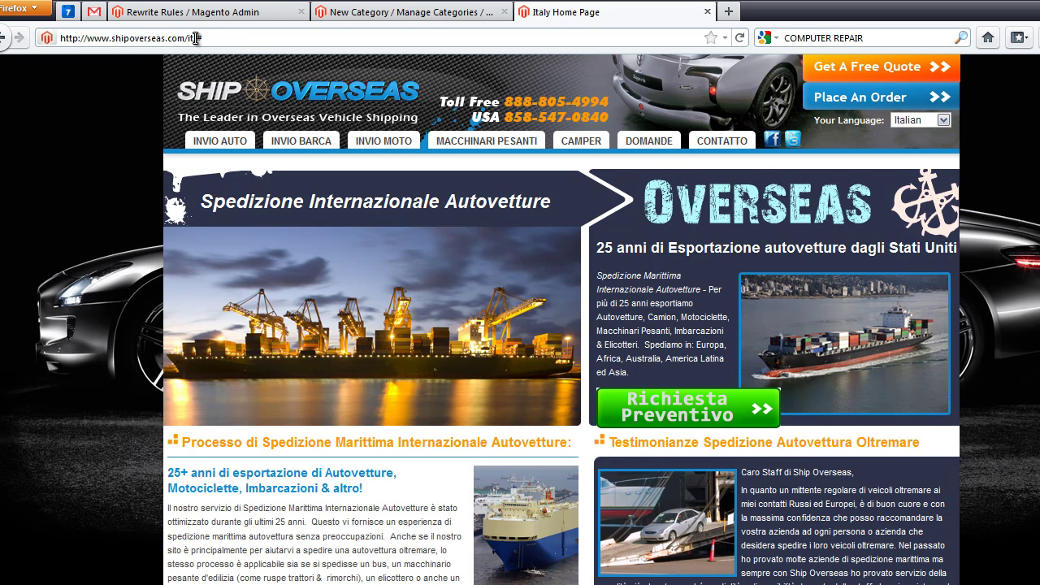
drag(206, 38, 192, 38)
click(296, 42)
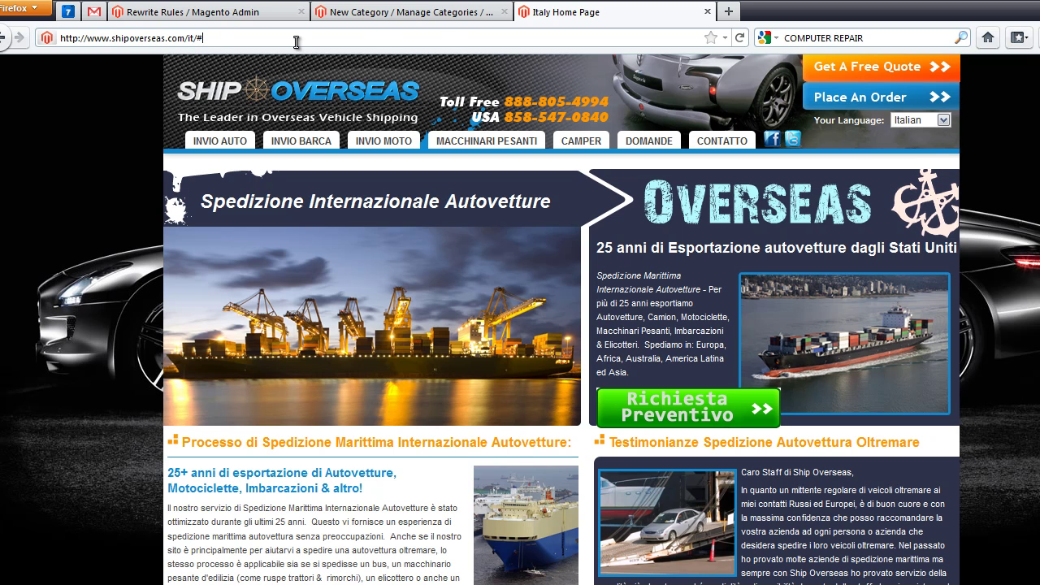
click(235, 12)
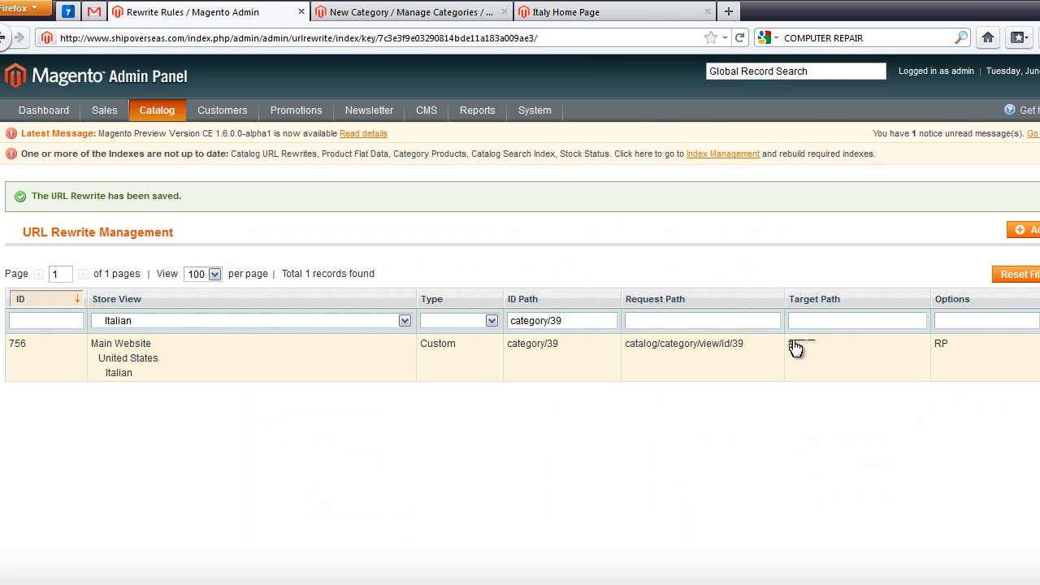
double_click(789, 342)
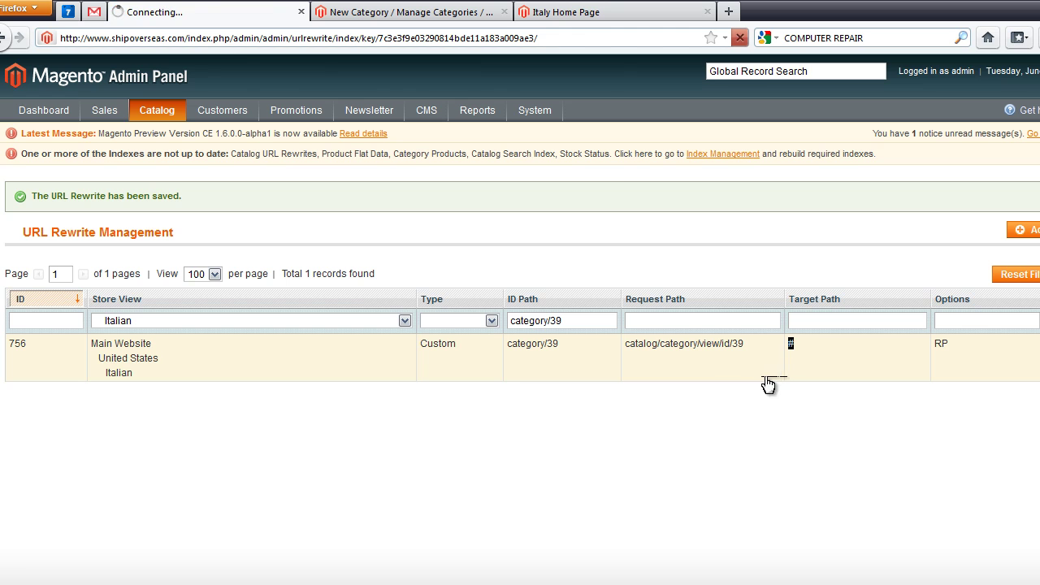
click(568, 14)
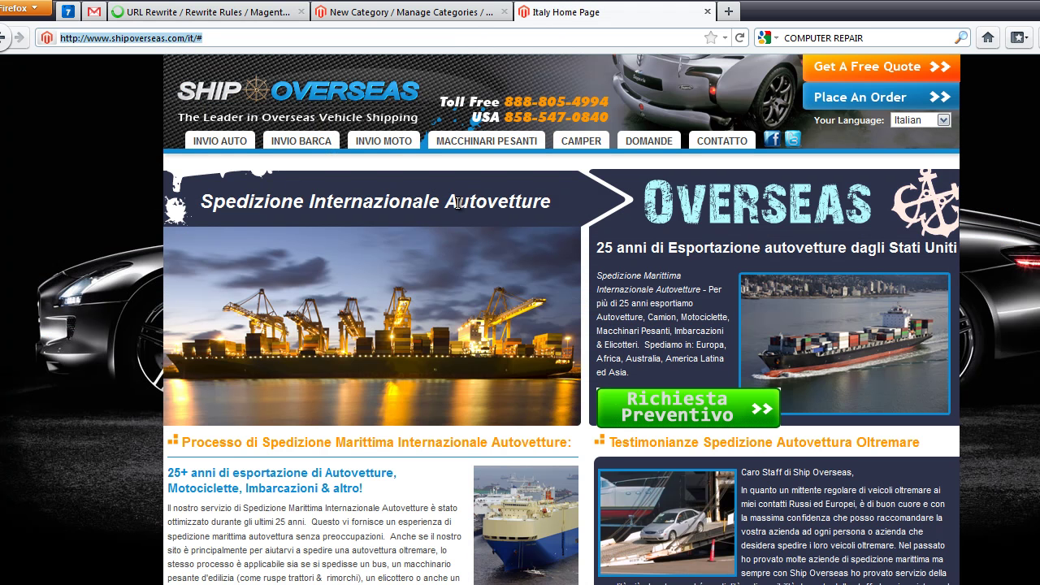